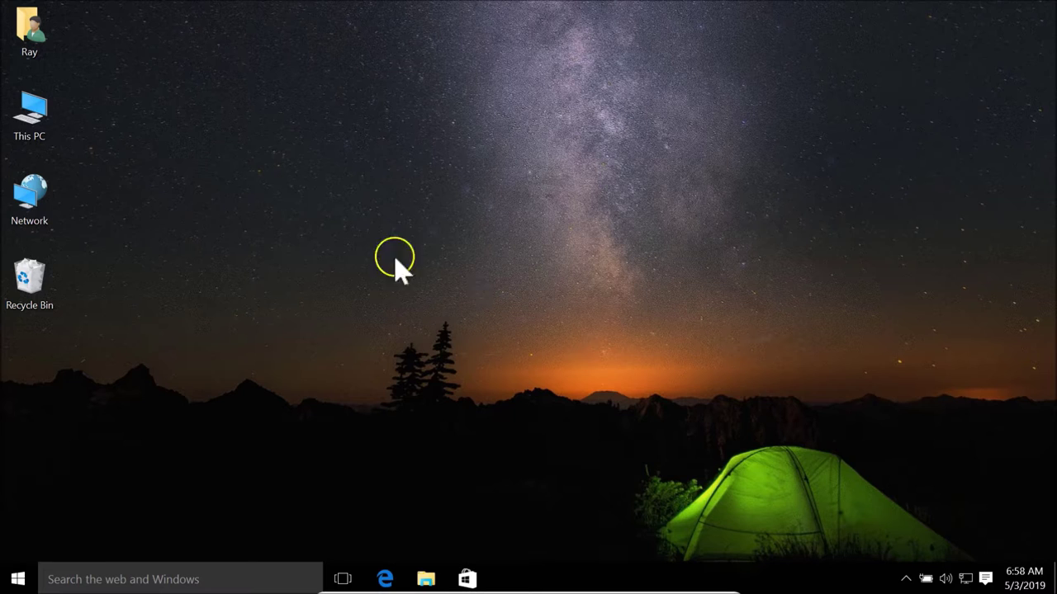
- Reach Screen Saver Settings through Personalization's Lock screen page, then close it and Personalization
{"action": "right_click", "coordinate": [548, 177]}
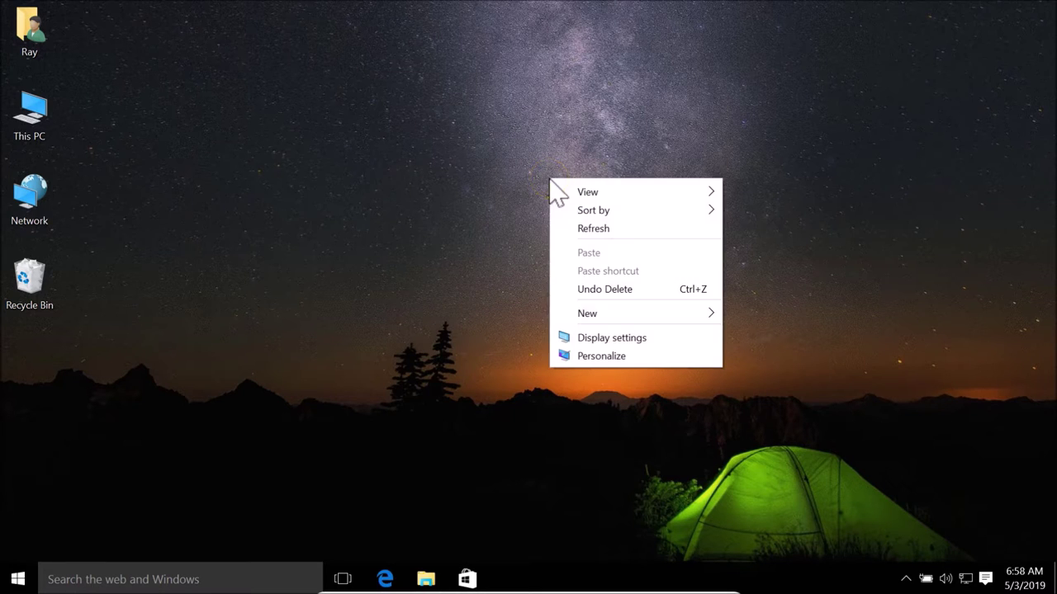
{"action": "left_click", "coordinate": [607, 356]}
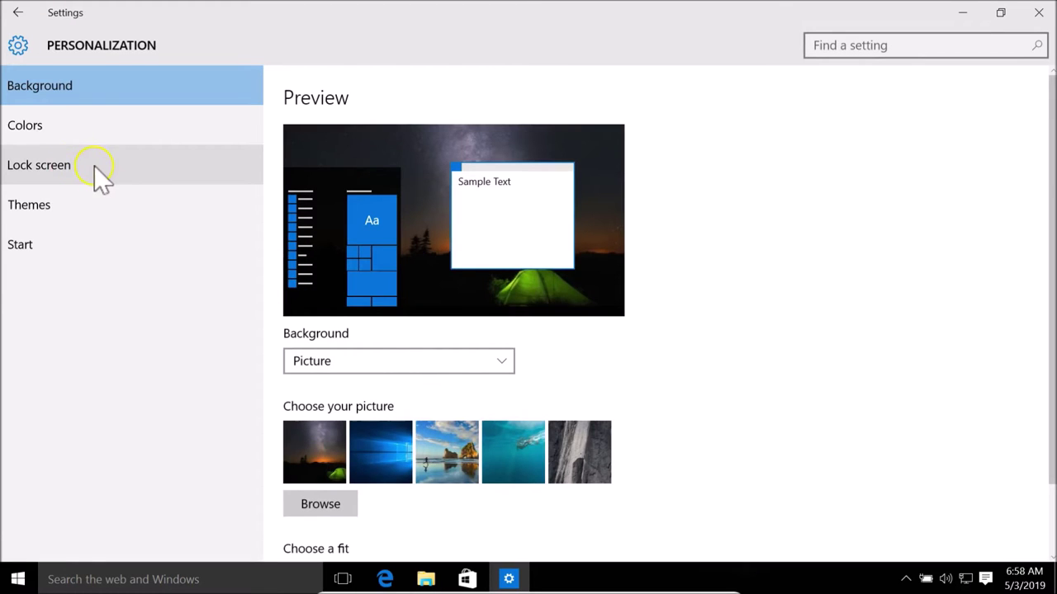
{"action": "left_click", "coordinate": [97, 173]}
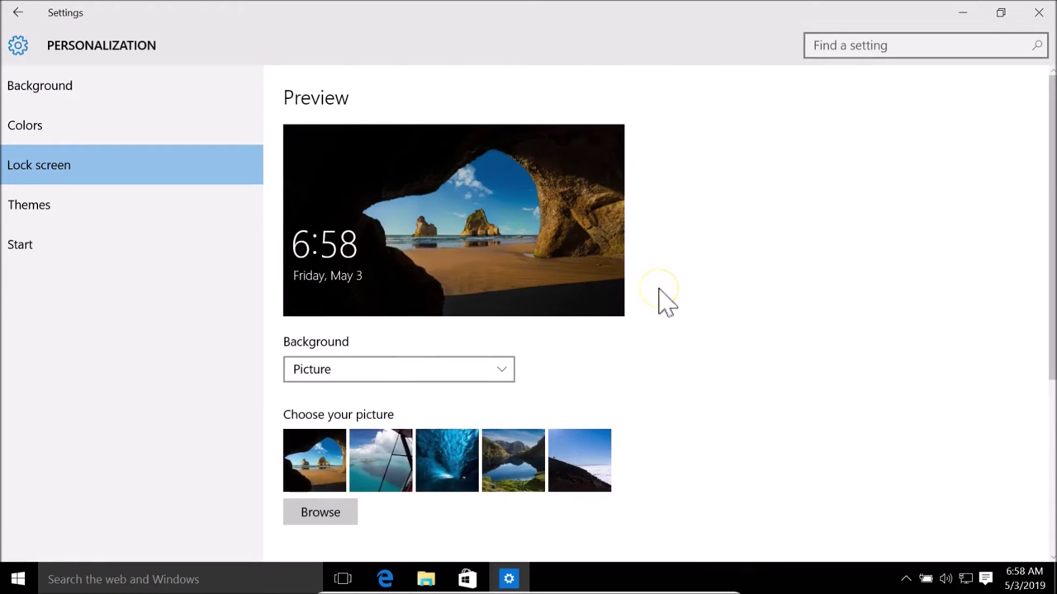
{"action": "scroll", "coordinate": [667, 303], "scroll_direction": "down", "scroll_amount": 5}
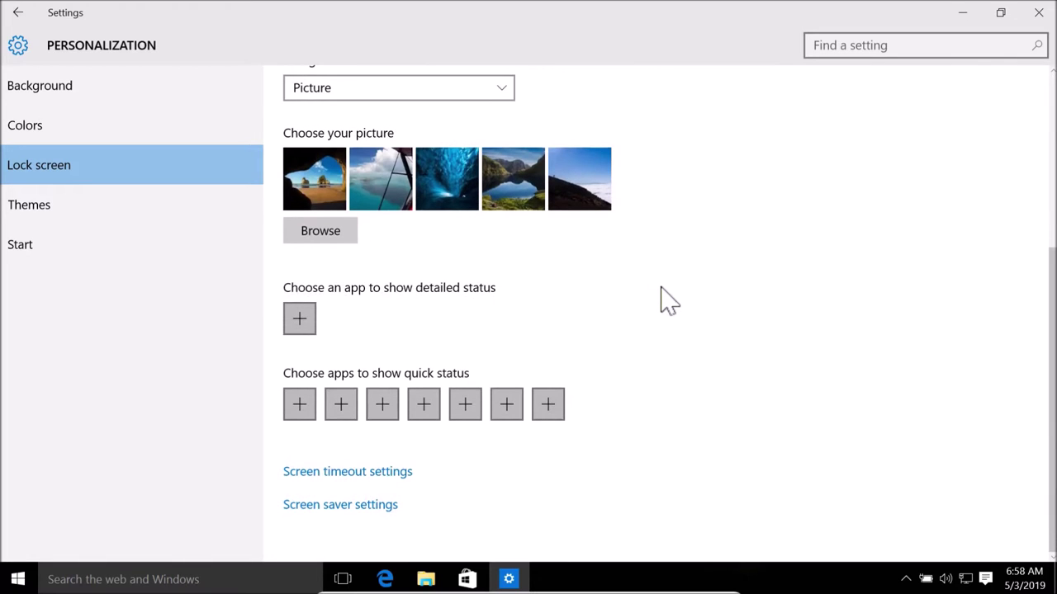
{"action": "left_click", "coordinate": [364, 503]}
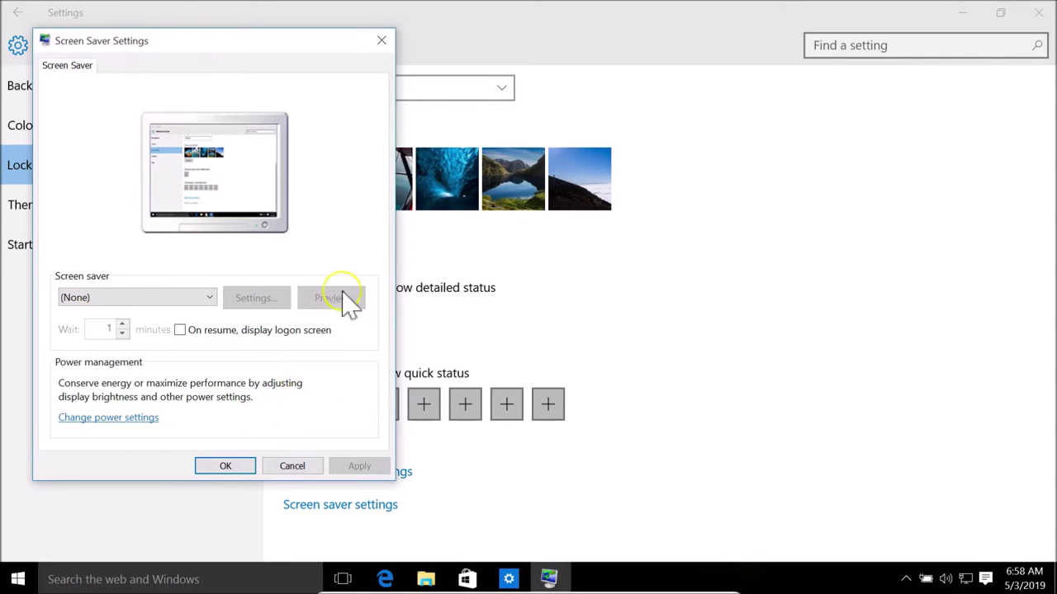
{"action": "left_click", "coordinate": [382, 40]}
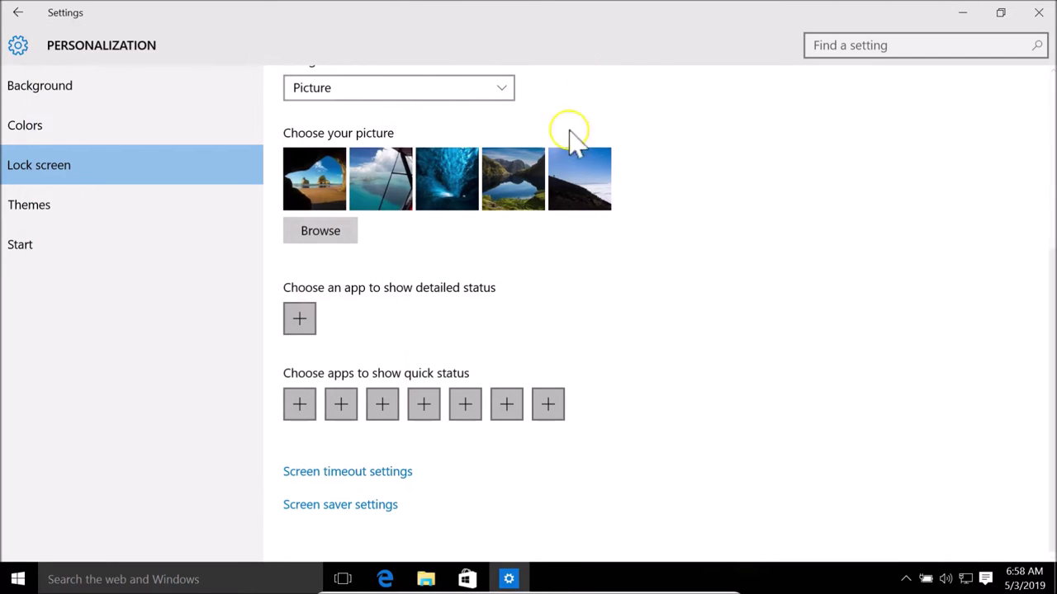
{"action": "left_click", "coordinate": [1039, 12]}
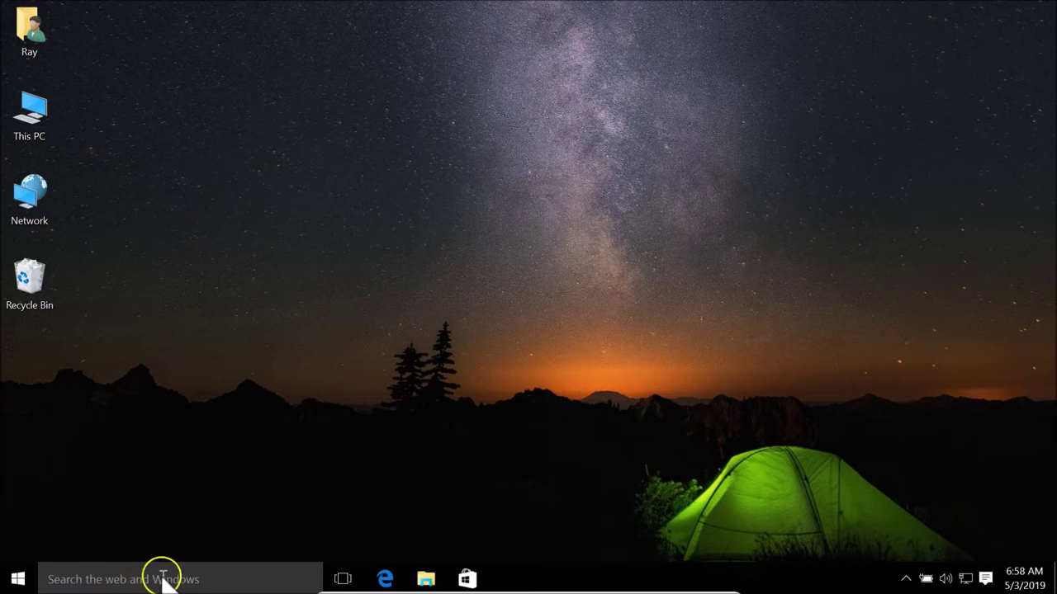
- Search Windows for 'screen saver' and open Change screen saver from the results
{"action": "left_click", "coordinate": [235, 579]}
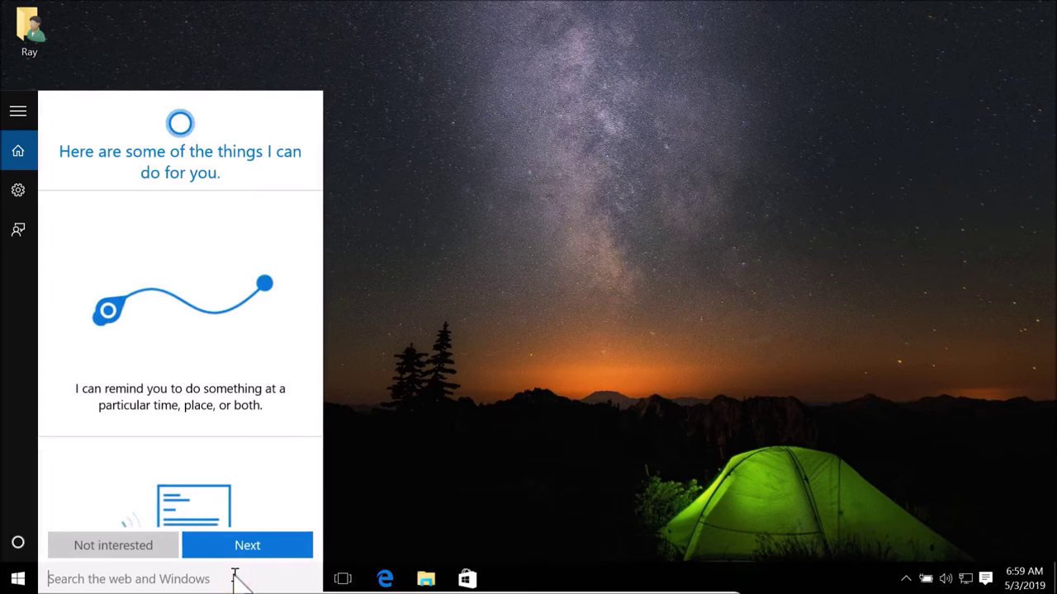
{"action": "type", "text": "screen saver"}
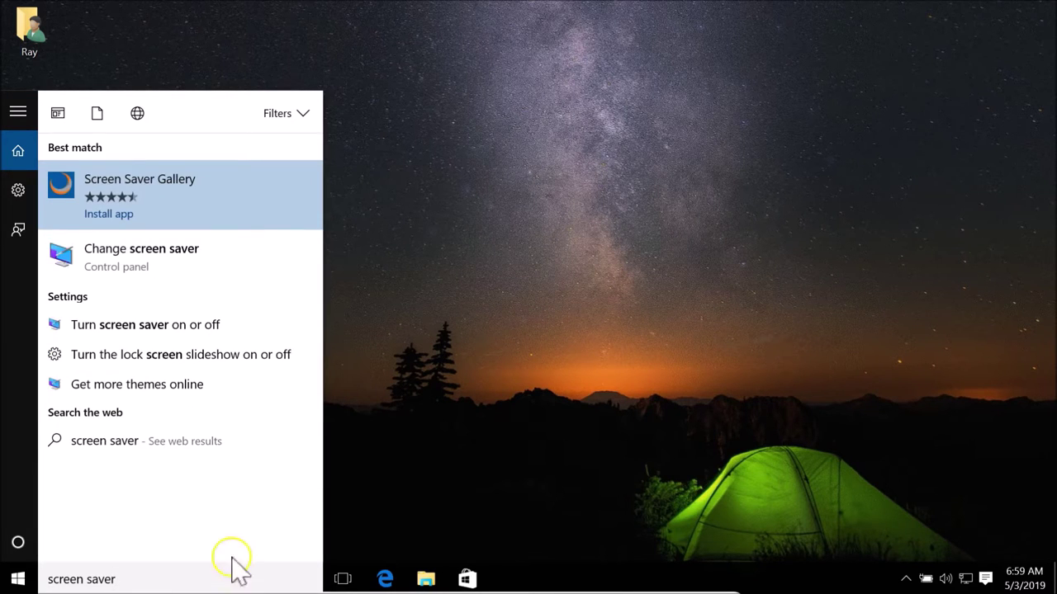
{"action": "left_click", "coordinate": [169, 269]}
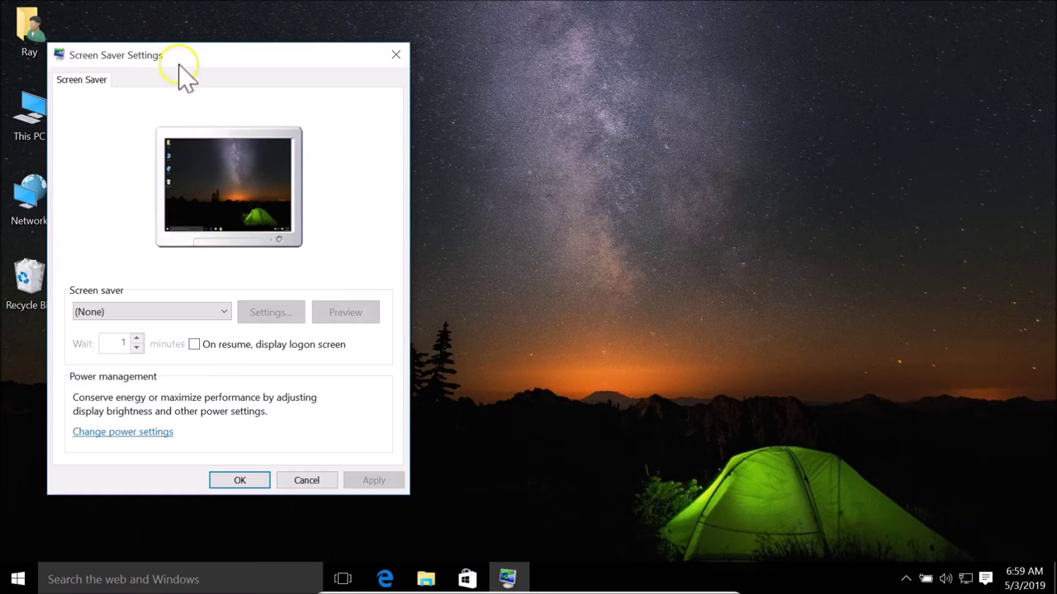
- Move the dialog toward the centre, pick the 3D Text screen saver, and open its settings
{"action": "left_click_drag", "start_coordinate": [180, 64], "coordinate": [355, 52]}
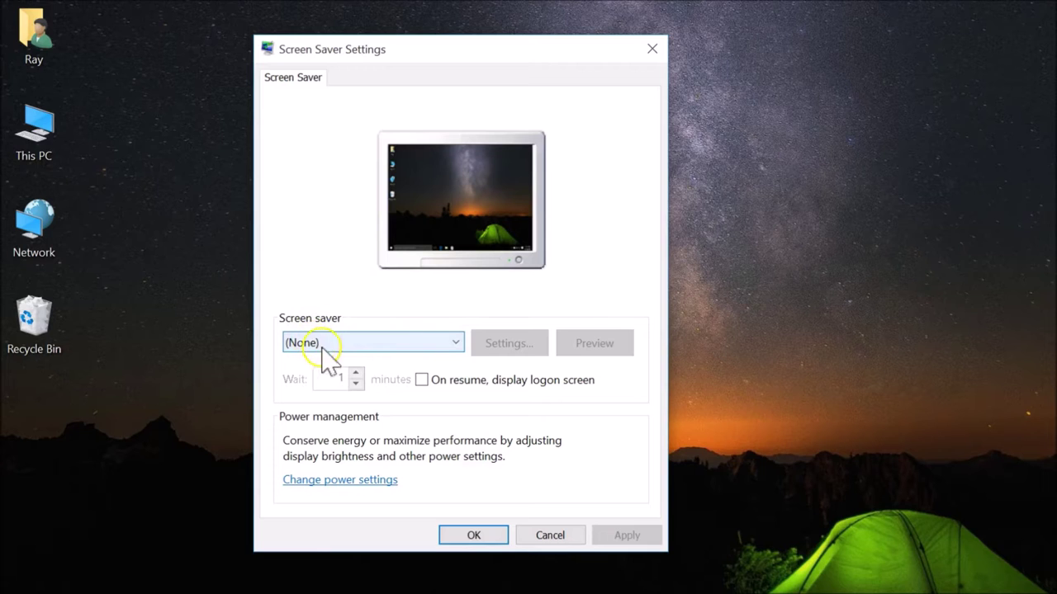
{"action": "left_click", "coordinate": [422, 349]}
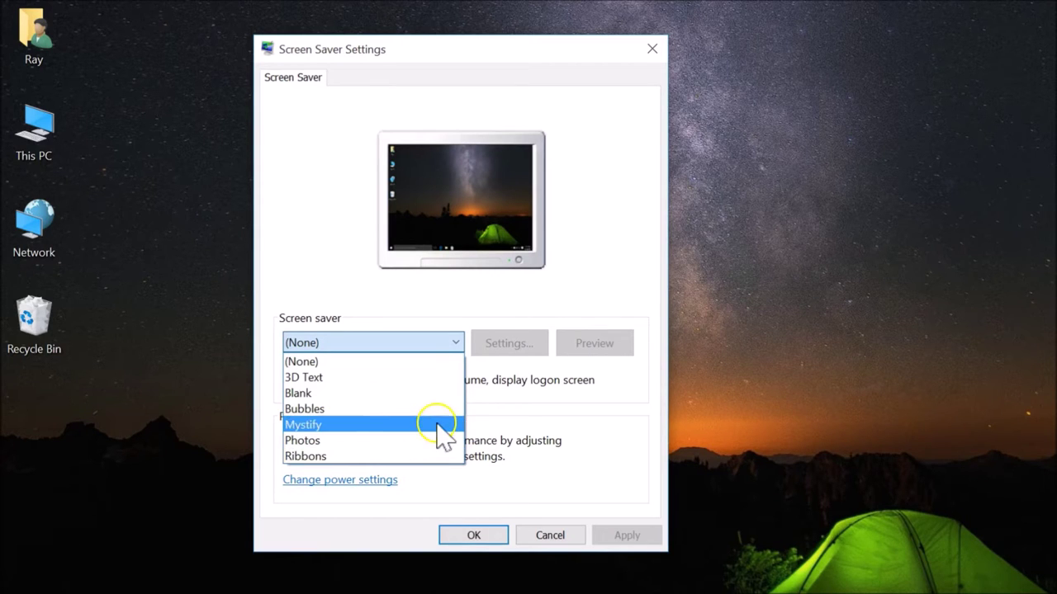
{"action": "left_click", "coordinate": [346, 378]}
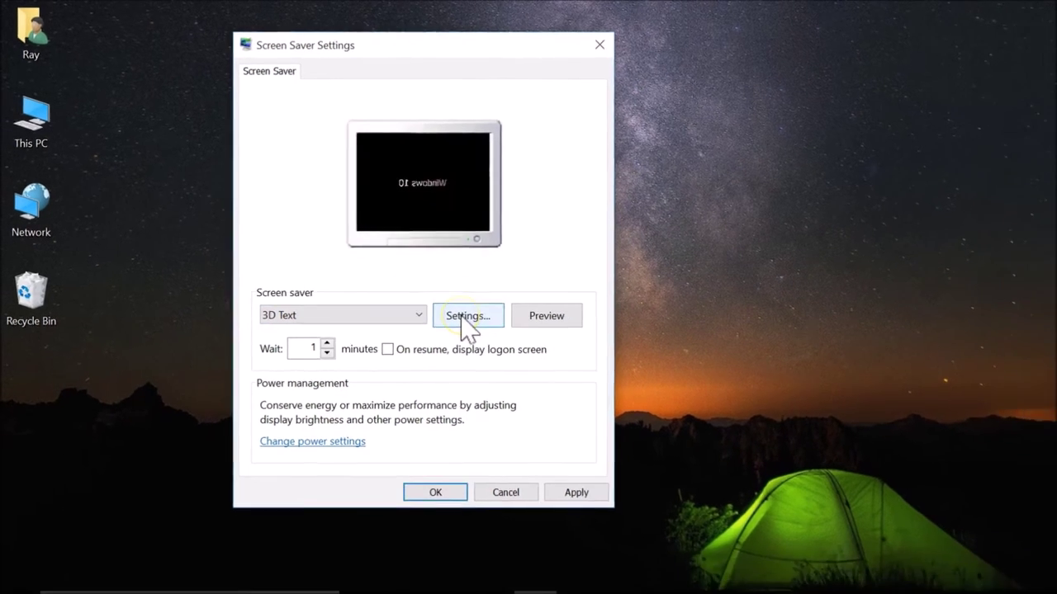
{"action": "left_click", "coordinate": [467, 317]}
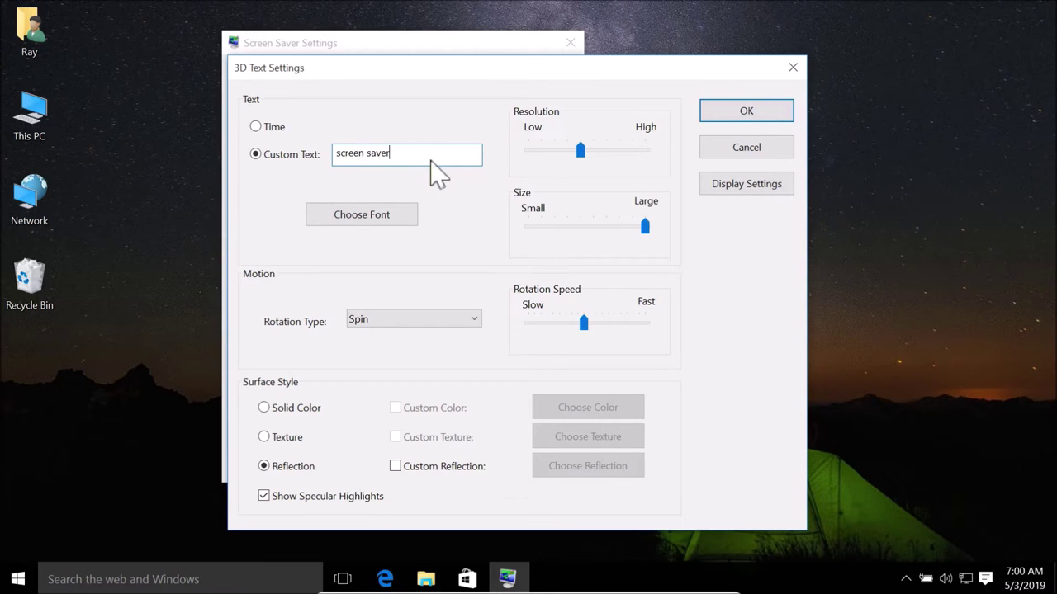
- Replace the 3D Text custom text with 'Windowws 10'
{"action": "left_click", "coordinate": [411, 157]}
{"action": "left_click", "coordinate": [770, 116]}
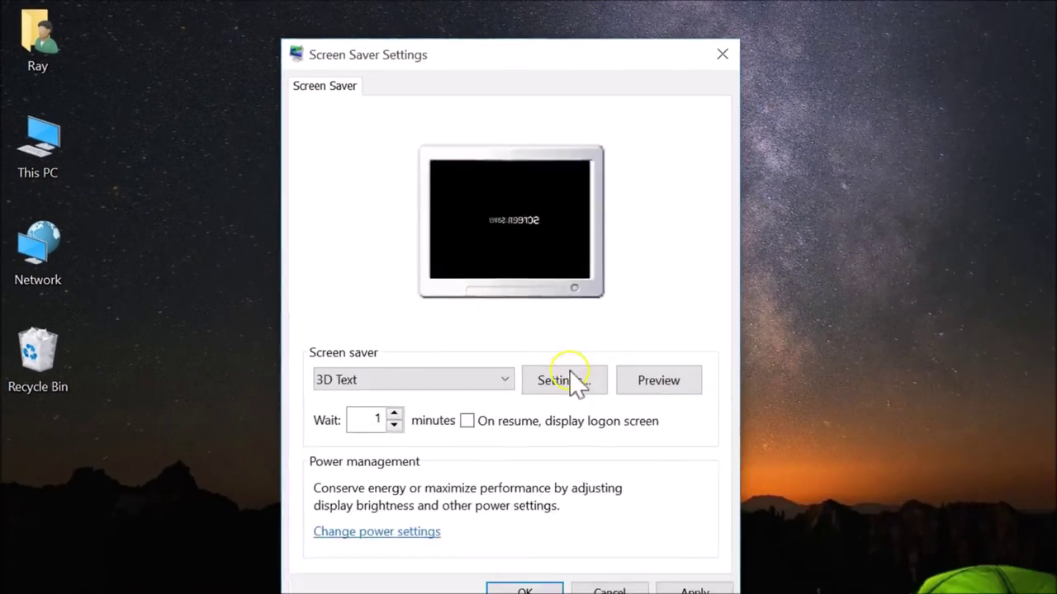
{"action": "left_click", "coordinate": [735, 496]}
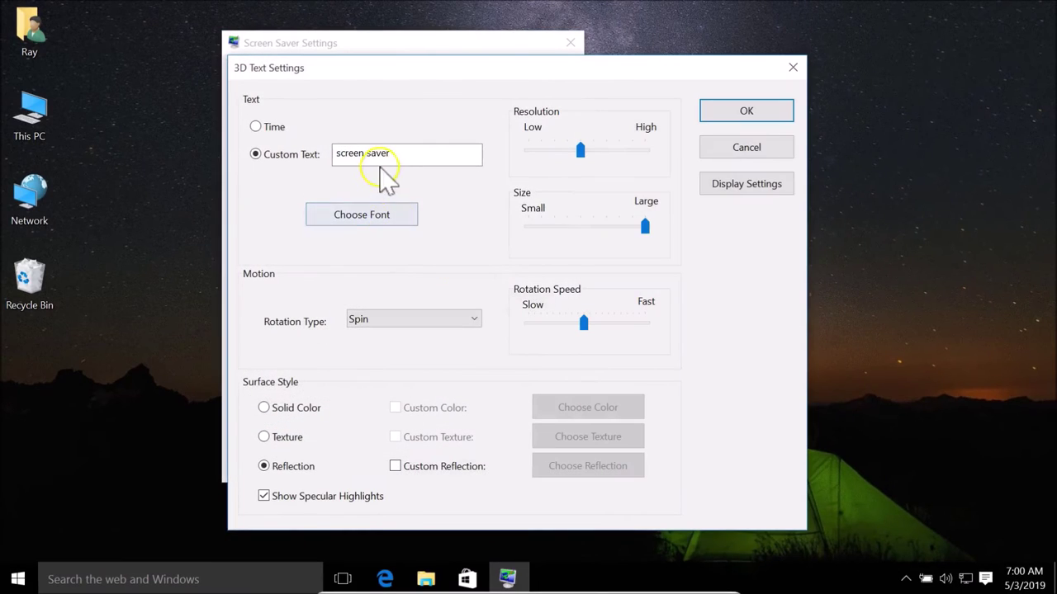
{"action": "double_click", "coordinate": [411, 152]}
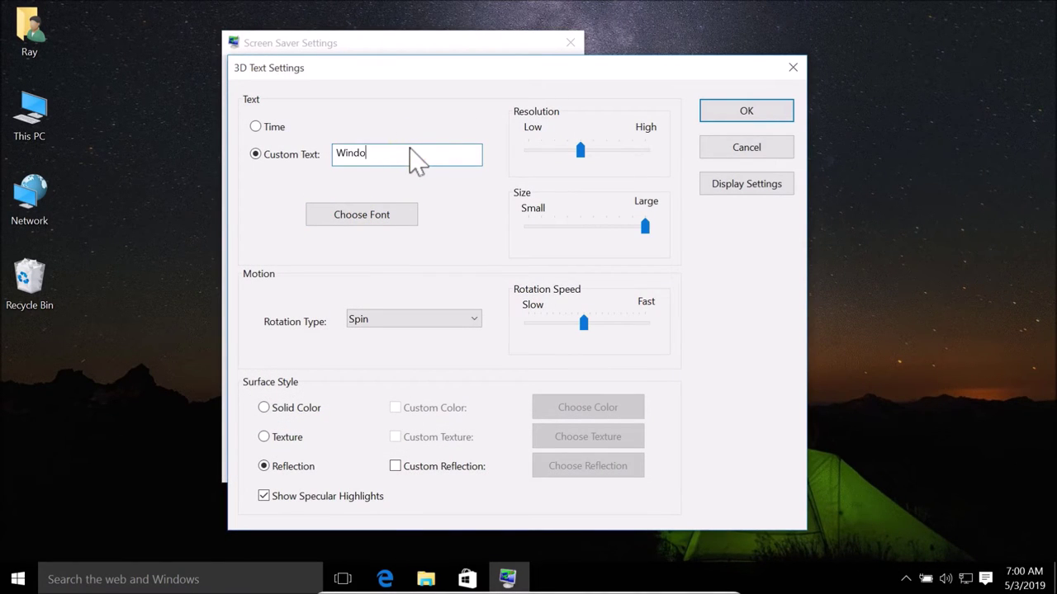
{"action": "type", "text": "Windowws "}
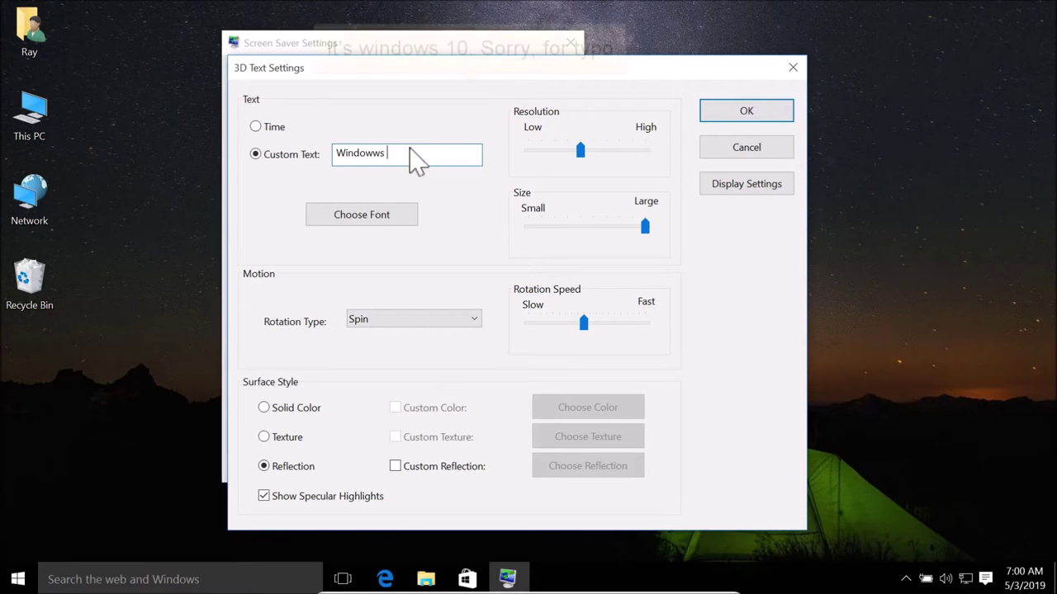
{"action": "type", "text": "10"}
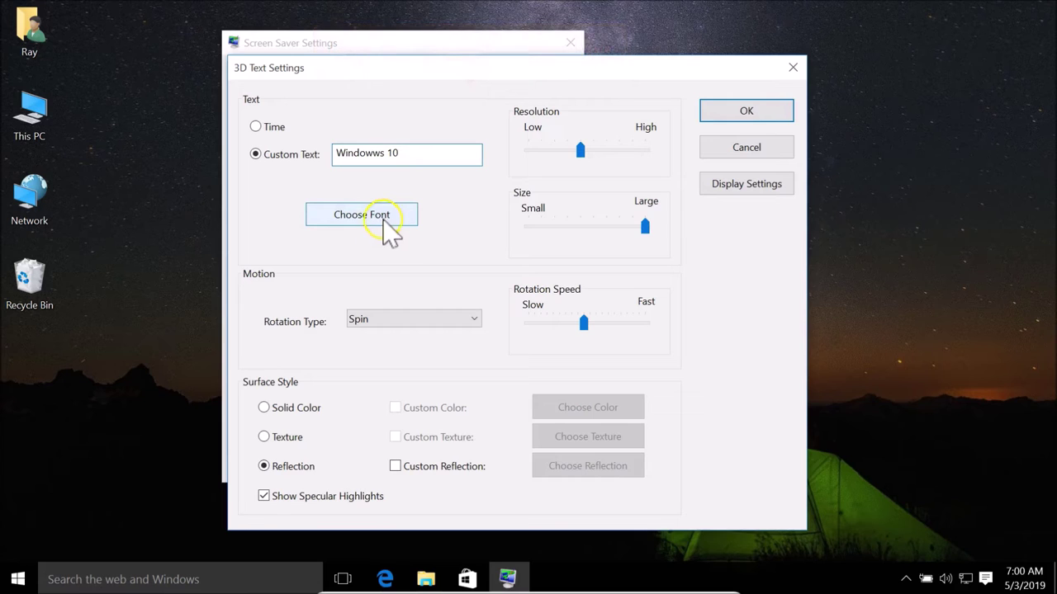
{"action": "left_click", "coordinate": [408, 216]}
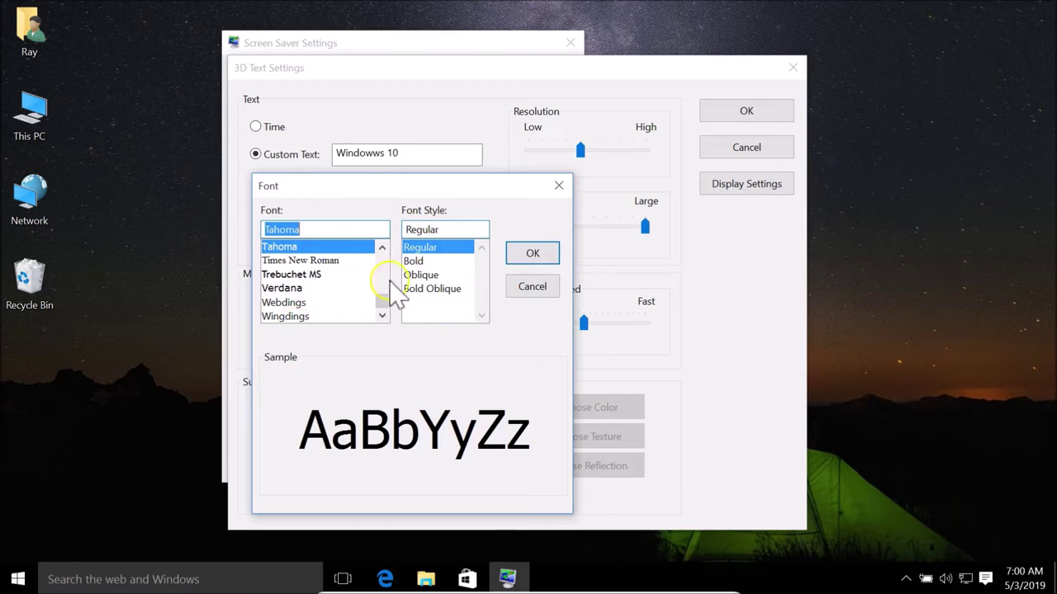
- Set the 3D text font to Tahoma Bold
{"action": "left_click", "coordinate": [423, 262]}
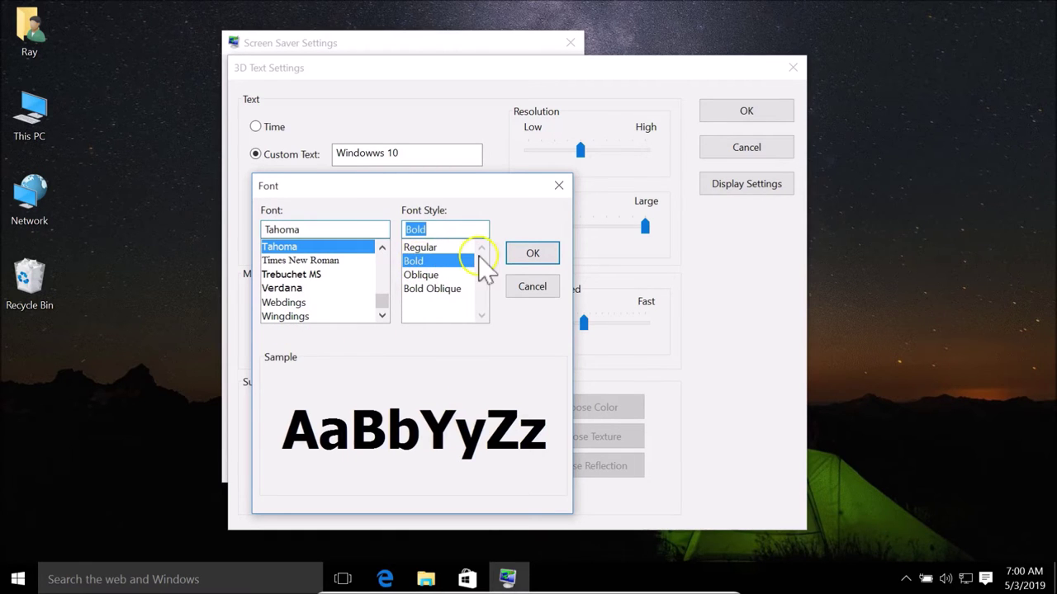
{"action": "left_click", "coordinate": [533, 257]}
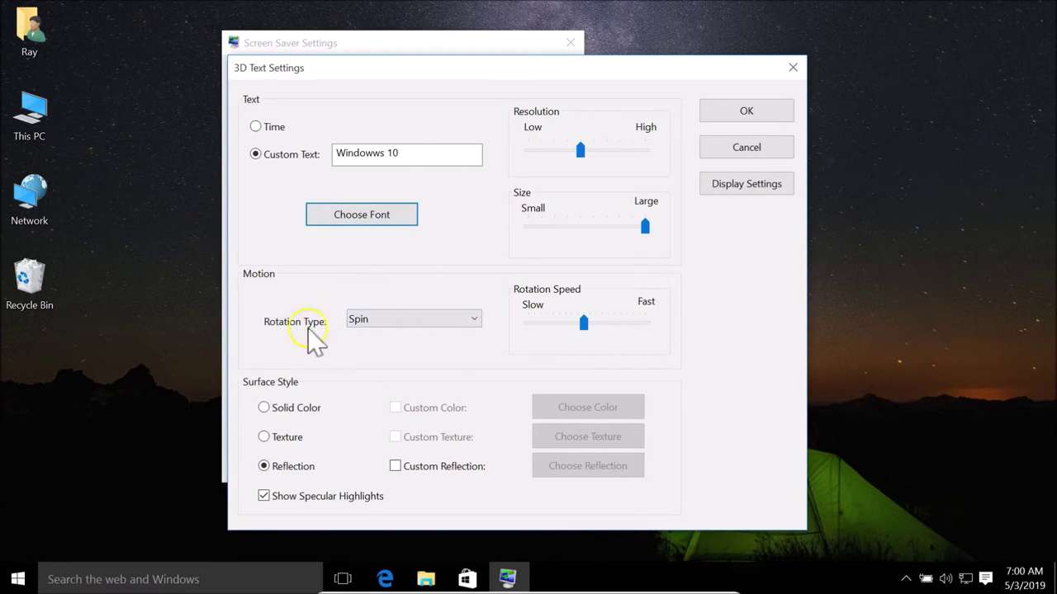
- Keep Spin rotation, raise rotation speed slightly, and reduce text size to just below Large
{"action": "left_click", "coordinate": [376, 326]}
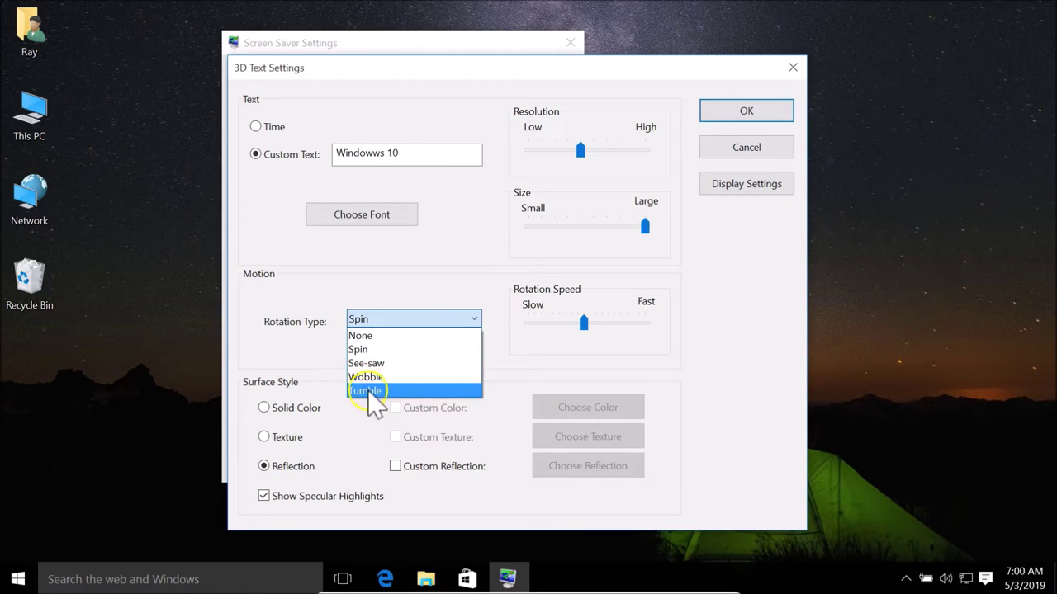
{"action": "left_click", "coordinate": [417, 350]}
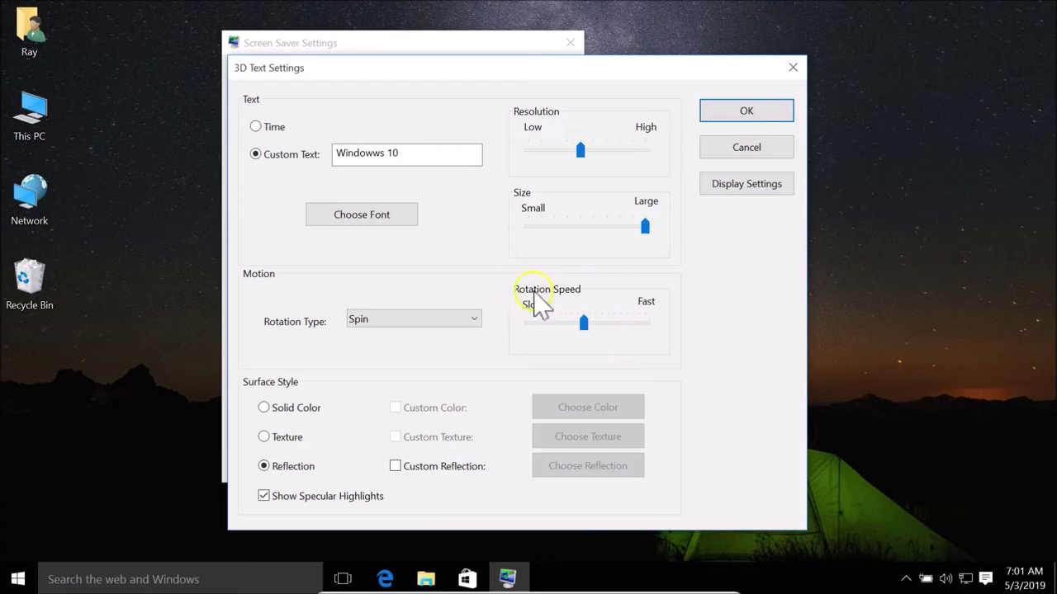
{"action": "left_click_drag", "start_coordinate": [586, 326], "coordinate": [589, 340]}
{"action": "mouse_move", "coordinate": [646, 228]}
{"action": "left_mouse_down"}
{"action": "mouse_move", "coordinate": [606, 231]}
{"action": "mouse_move", "coordinate": [632, 228]}
{"action": "left_mouse_up"}
{"action": "left_click", "coordinate": [728, 112]}
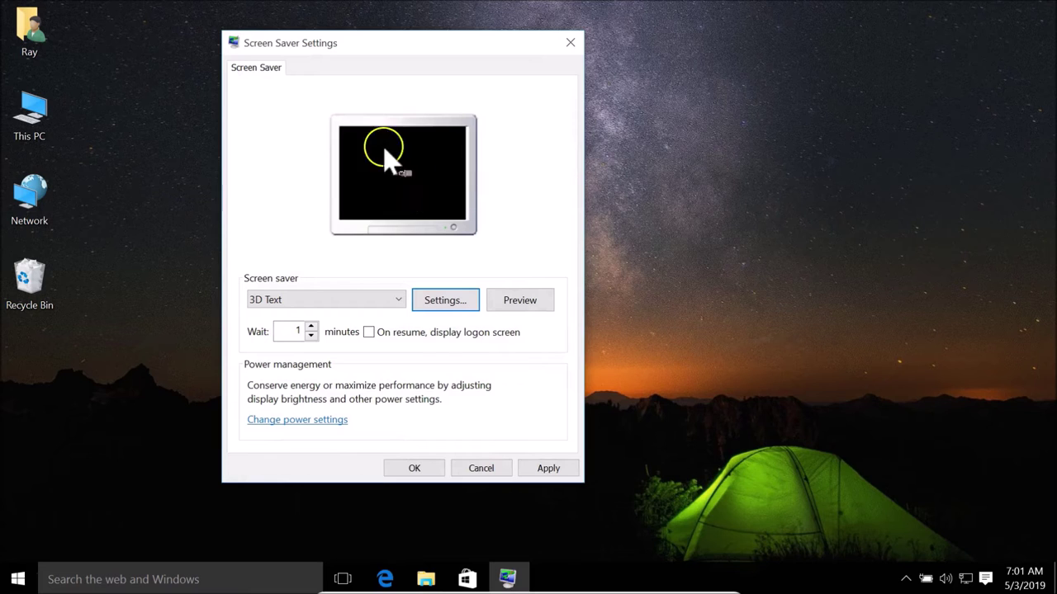
{"action": "left_click", "coordinate": [464, 302]}
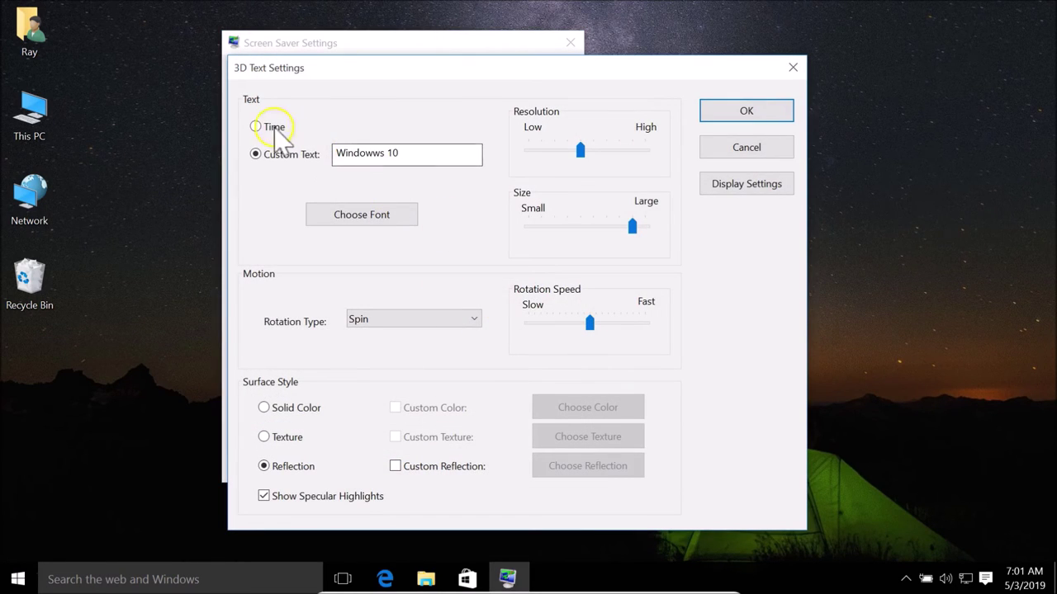
- Try the Time display option, then switch the 3D text back to custom 'Windowws 10'
{"action": "left_click", "coordinate": [257, 128]}
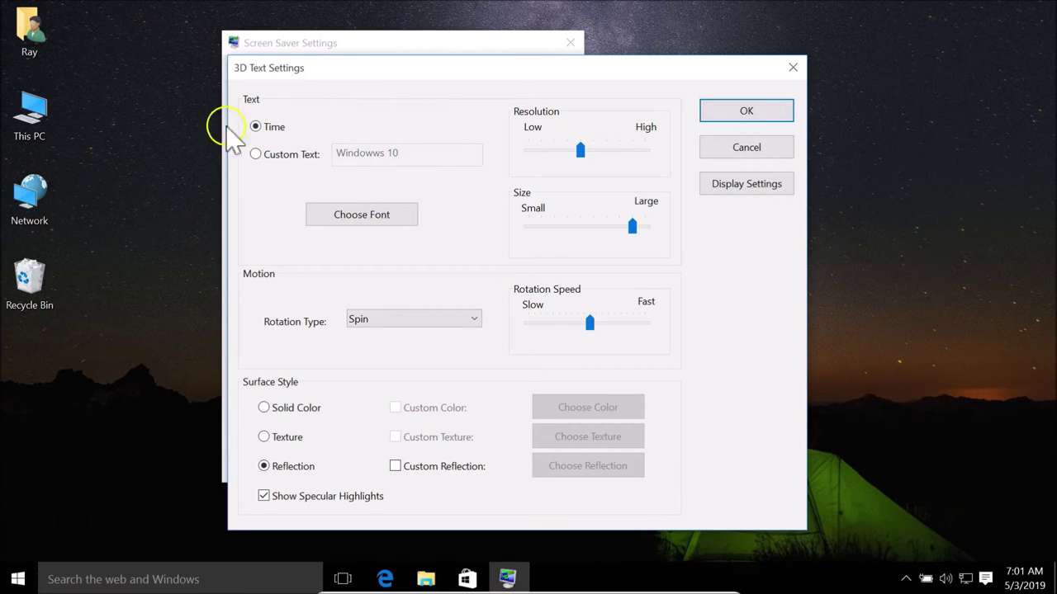
{"action": "left_click", "coordinate": [750, 112]}
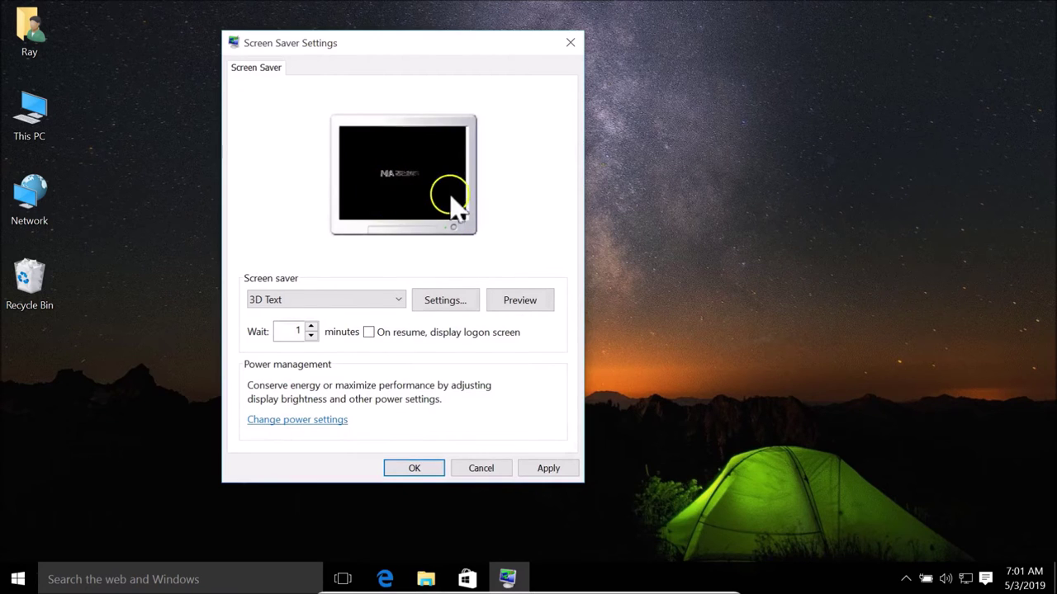
{"action": "left_click", "coordinate": [446, 301]}
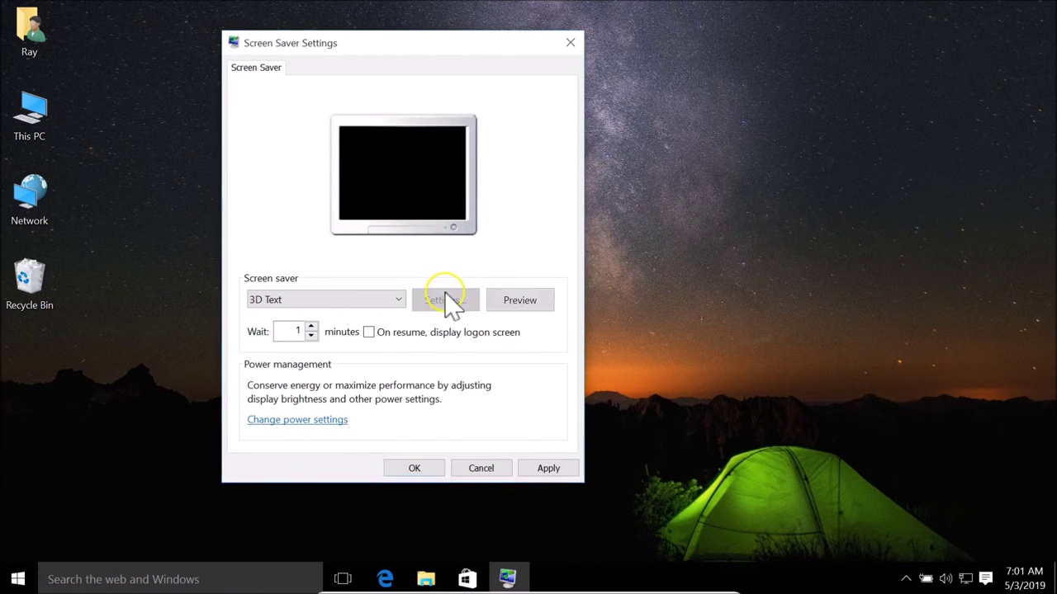
{"action": "left_click", "coordinate": [284, 158]}
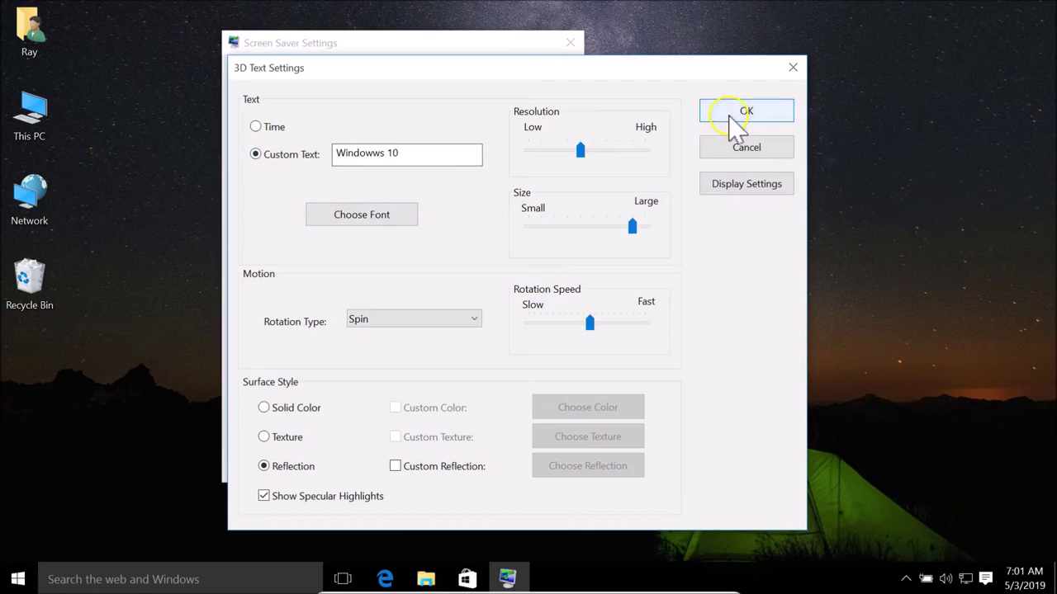
{"action": "left_click", "coordinate": [720, 110]}
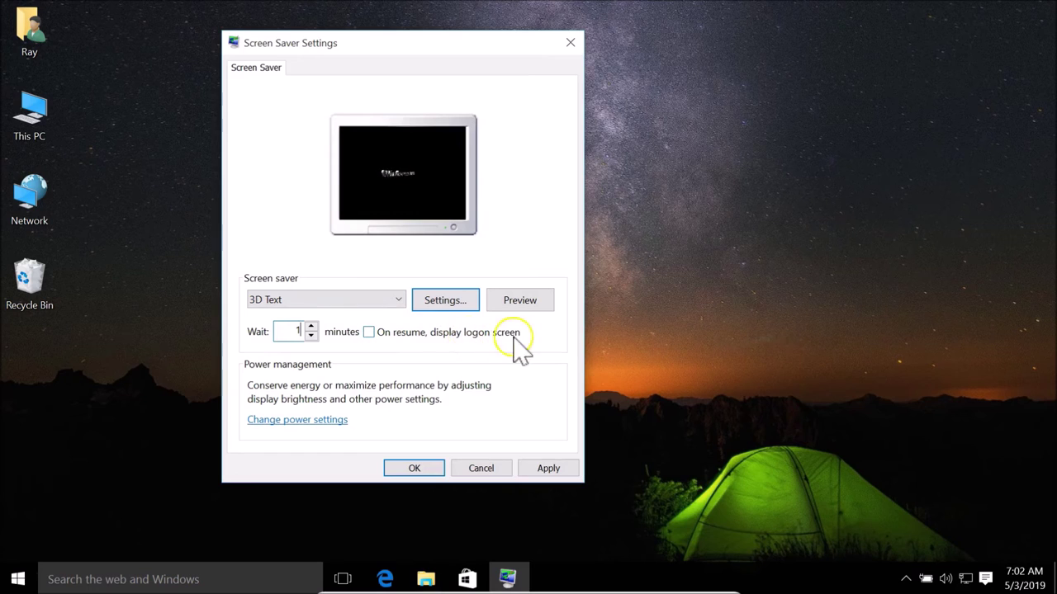
- Enable 'On resume, display logon screen' for the screen saver
{"action": "left_click", "coordinate": [369, 334]}
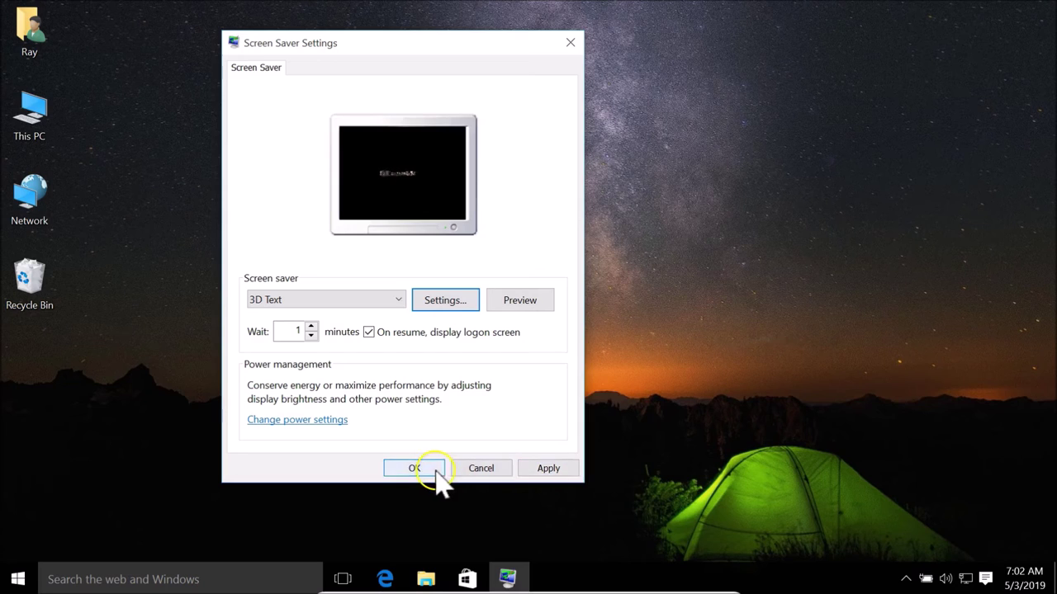
{"action": "left_click", "coordinate": [346, 302]}
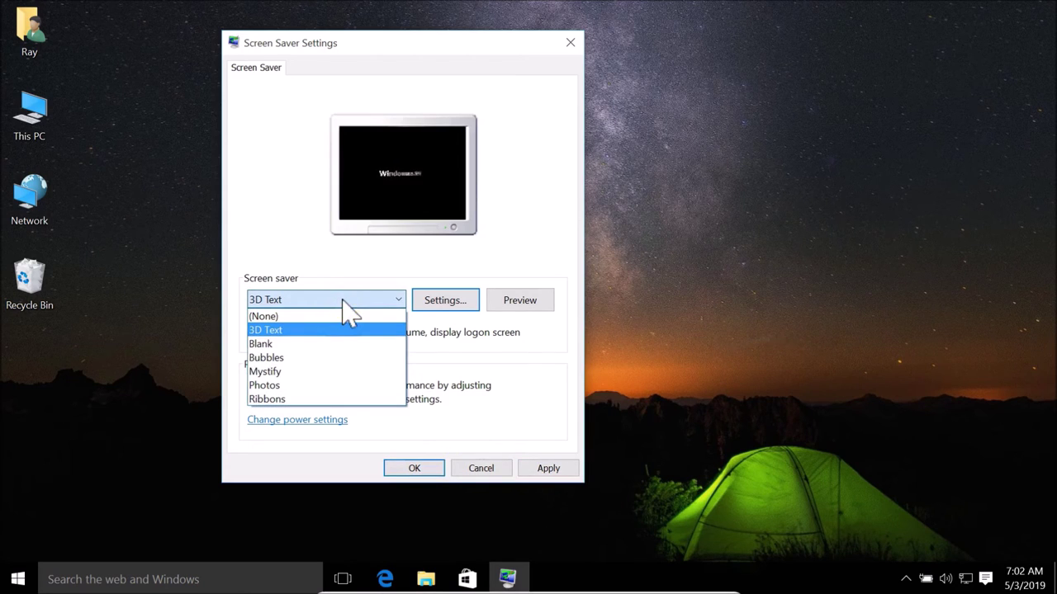
- Try the Photos screen saver, browsing for a picture folder but cancelling without changes
{"action": "left_click", "coordinate": [297, 385]}
{"action": "left_click", "coordinate": [432, 304]}
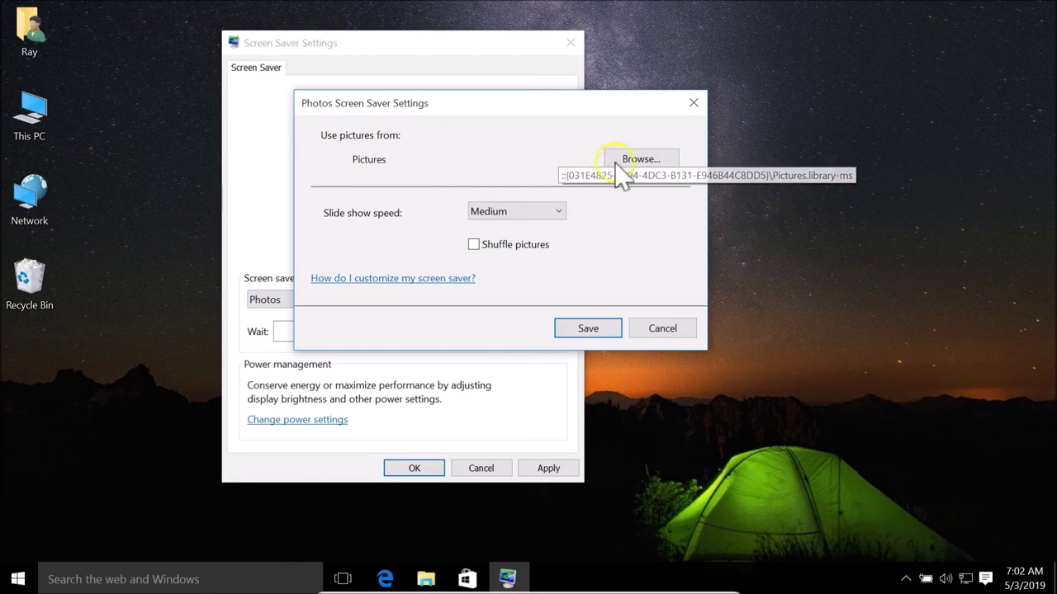
{"action": "left_click", "coordinate": [638, 161]}
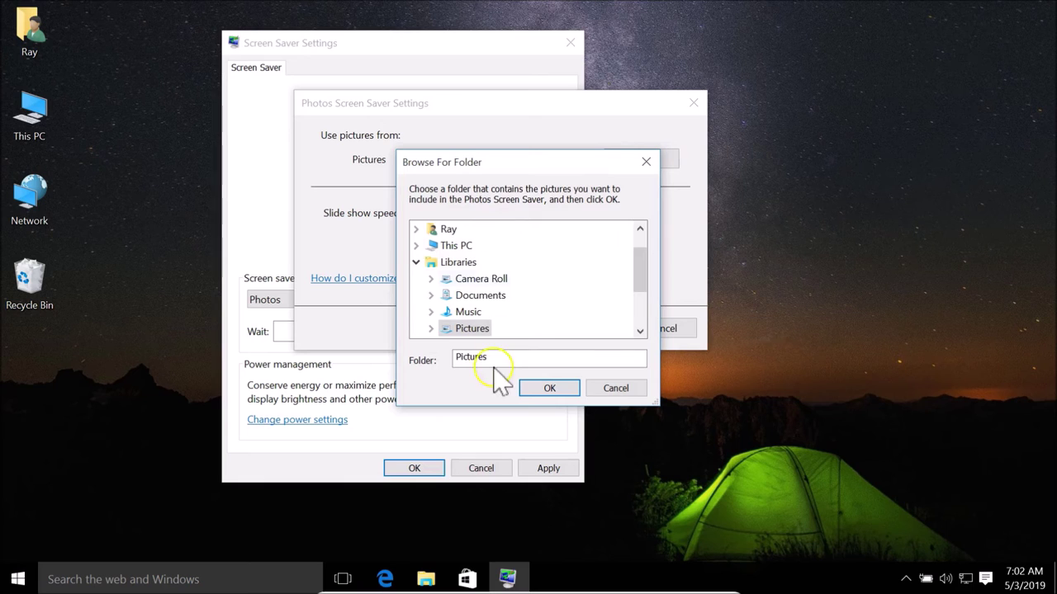
{"action": "left_click", "coordinate": [611, 395]}
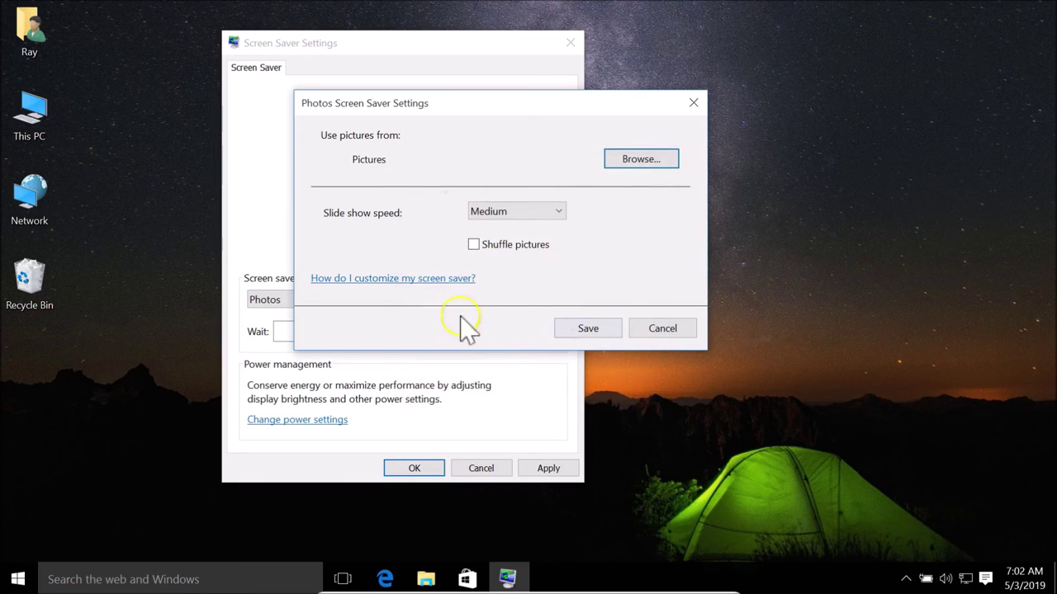
{"action": "left_click", "coordinate": [663, 328]}
{"action": "left_click", "coordinate": [302, 302]}
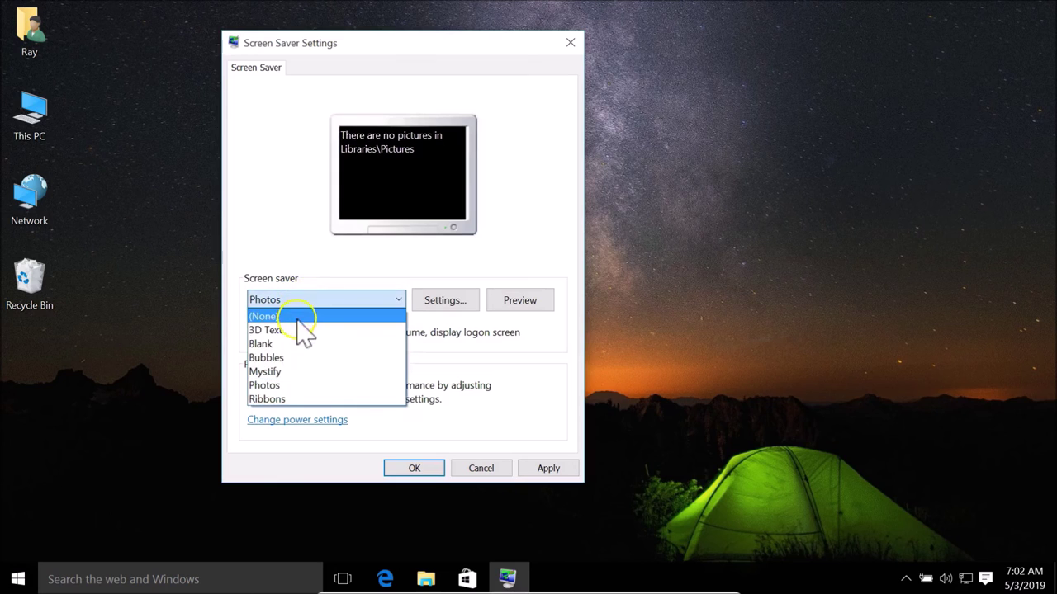
- Switch back to 3D Text, apply and confirm the settings, and let the screen saver start
{"action": "left_click", "coordinate": [304, 331]}
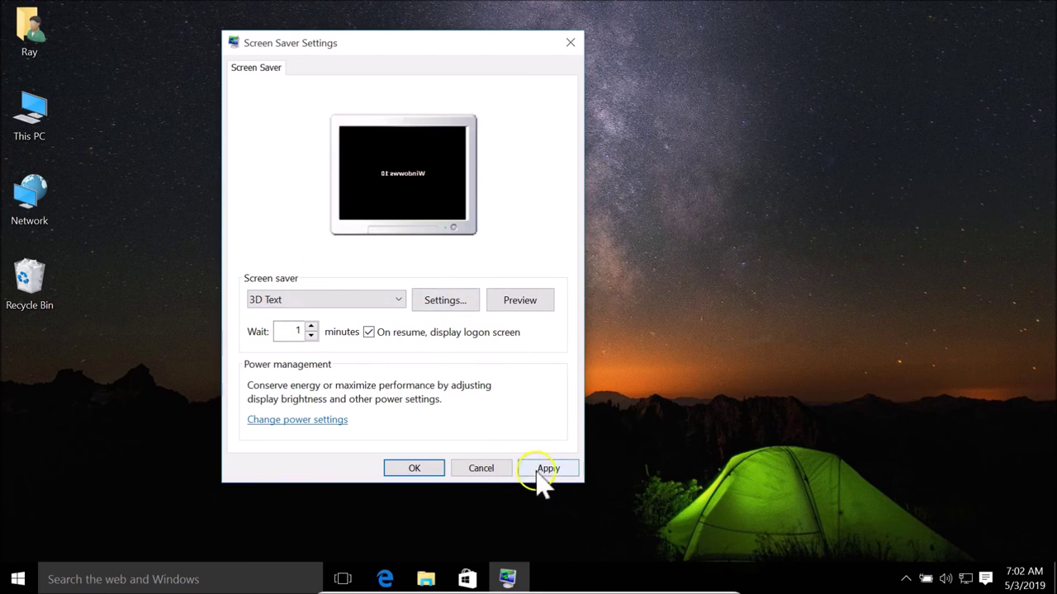
{"action": "left_click", "coordinate": [545, 470]}
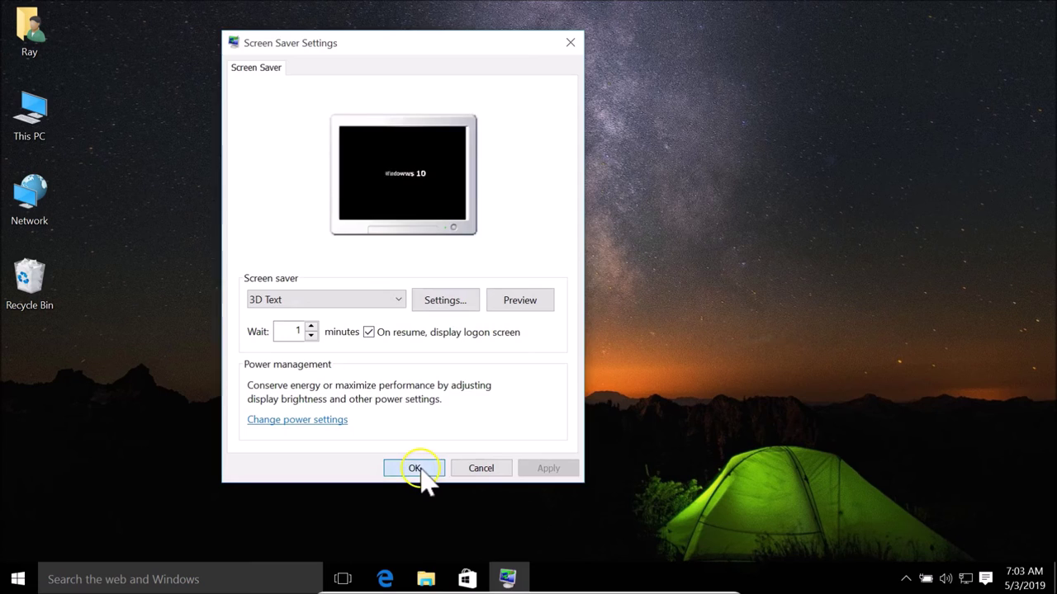
{"action": "left_click", "coordinate": [415, 469]}
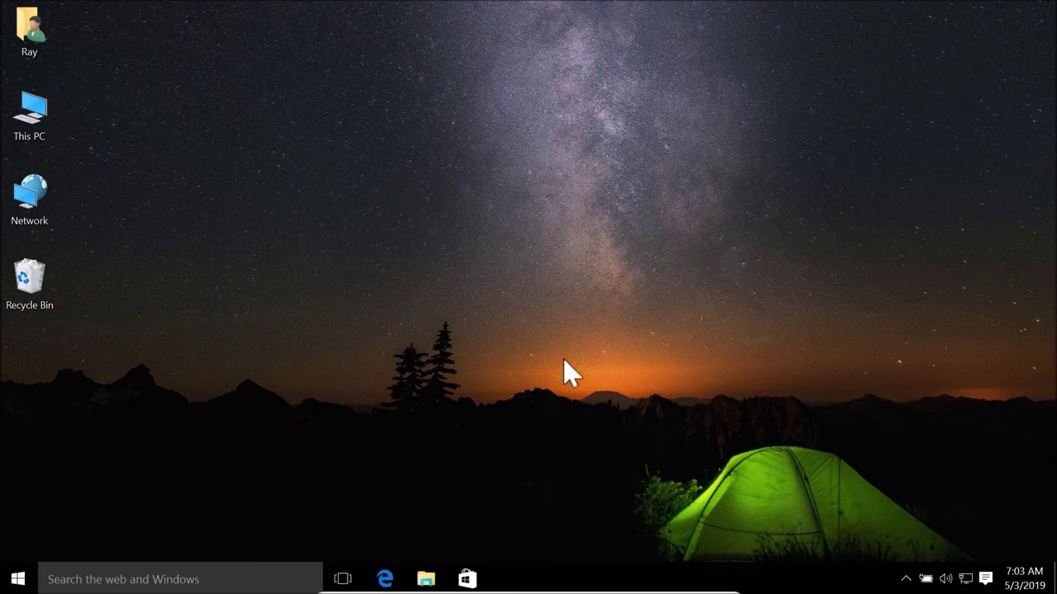
{"action": "left_click", "coordinate": [491, 294]}
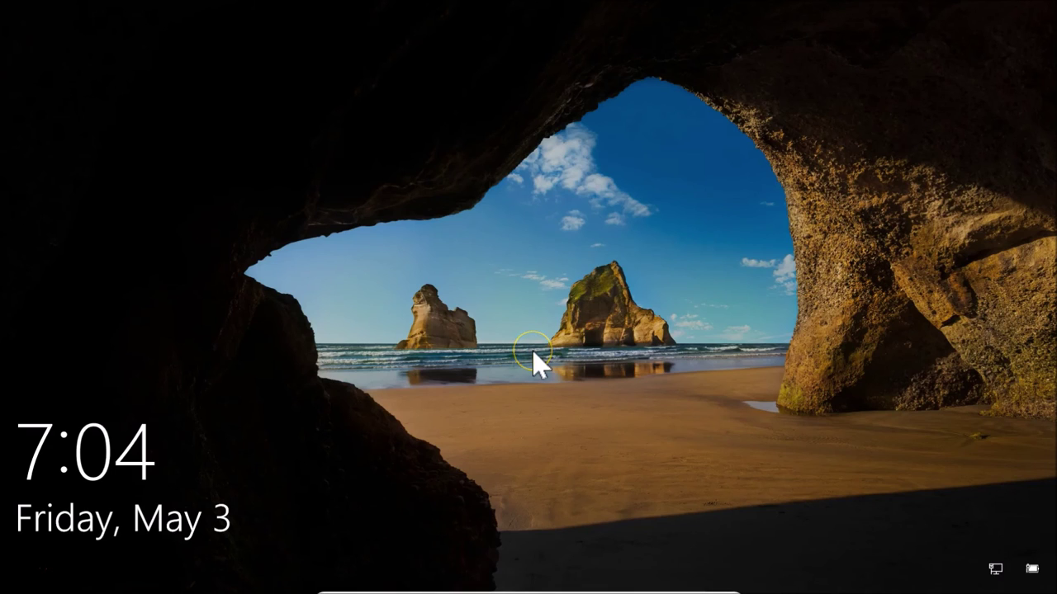
- Wake the PC from the screen saver and sign back in with the account password
{"action": "left_click", "coordinate": [534, 353]}
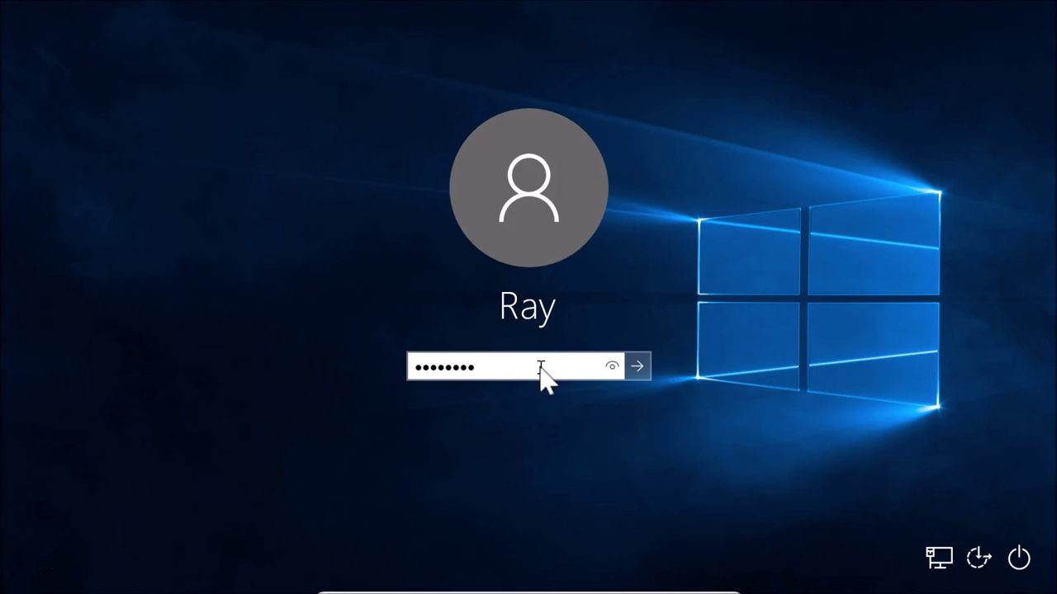
{"action": "left_click", "coordinate": [637, 367]}
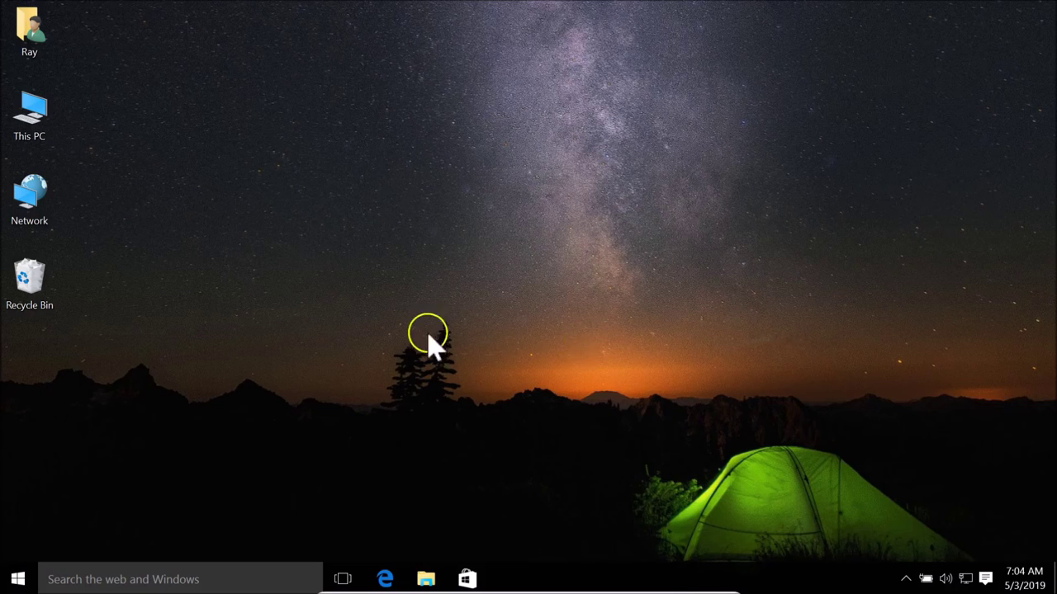
- Open Screen saver settings from the desktop's Personalize > Lock screen page
{"action": "left_click", "coordinate": [507, 322]}
{"action": "left_click", "coordinate": [496, 225]}
{"action": "right_click", "coordinate": [493, 219]}
{"action": "left_click", "coordinate": [576, 400]}
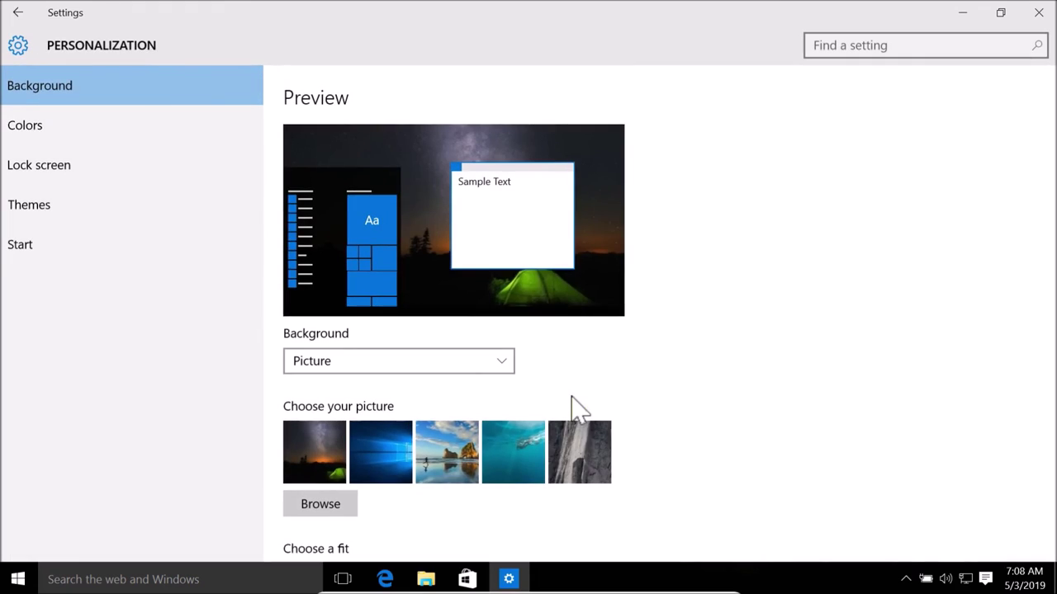
{"action": "left_click", "coordinate": [58, 169]}
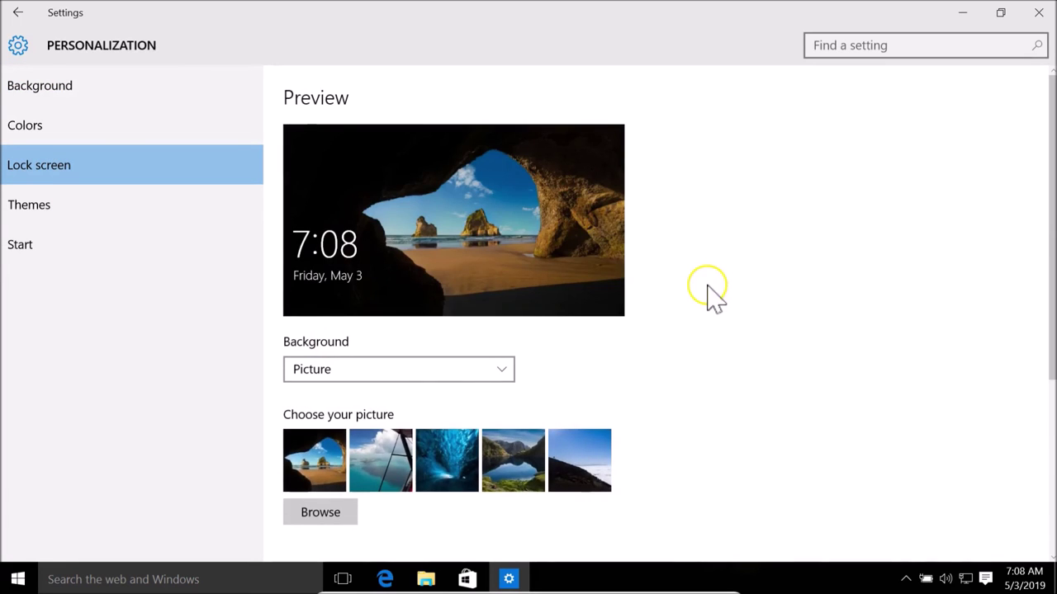
{"action": "scroll", "coordinate": [708, 293], "scroll_direction": "down", "scroll_amount": 5}
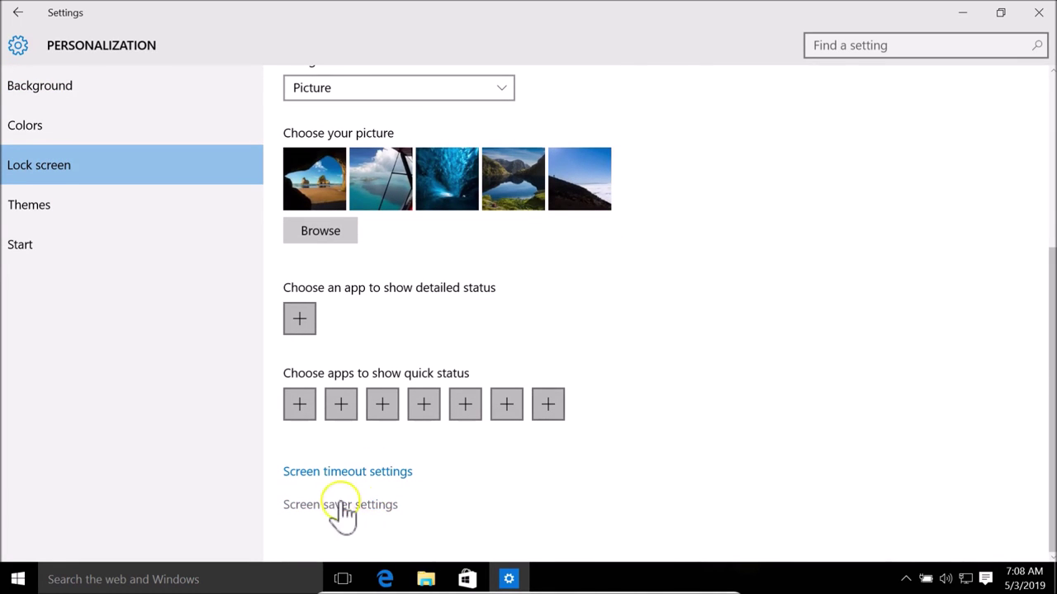
{"action": "left_click", "coordinate": [346, 513]}
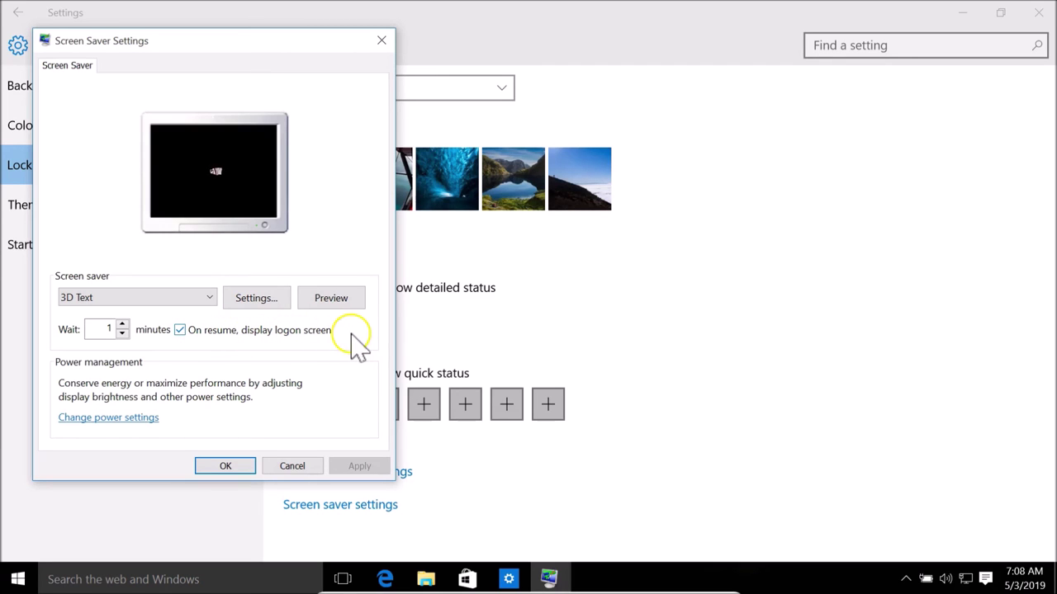
- Untick 'On resume, display logon screen', apply and confirm, then close Settings
{"action": "left_click", "coordinate": [180, 330]}
{"action": "left_click", "coordinate": [349, 467]}
{"action": "left_click", "coordinate": [232, 467]}
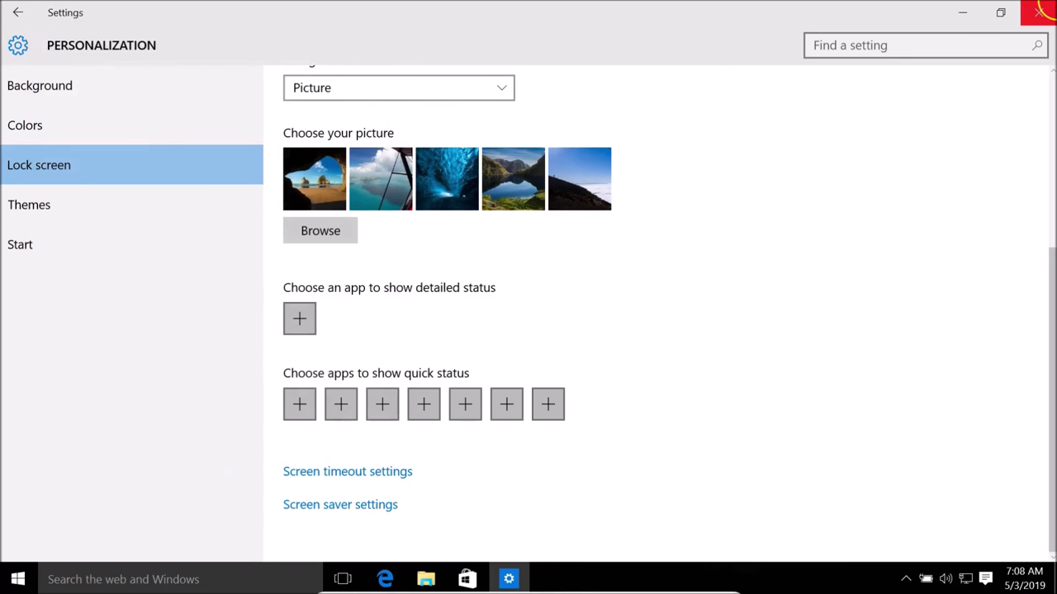
{"action": "left_click", "coordinate": [1038, 12]}
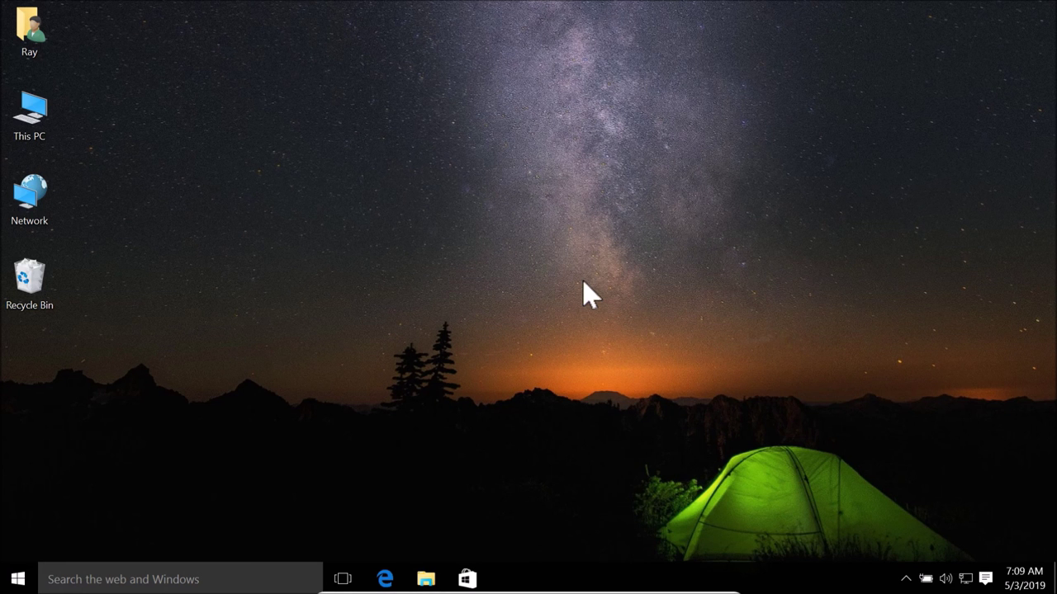
{"action": "left_click", "coordinate": [512, 307]}
{"action": "left_click", "coordinate": [655, 290]}
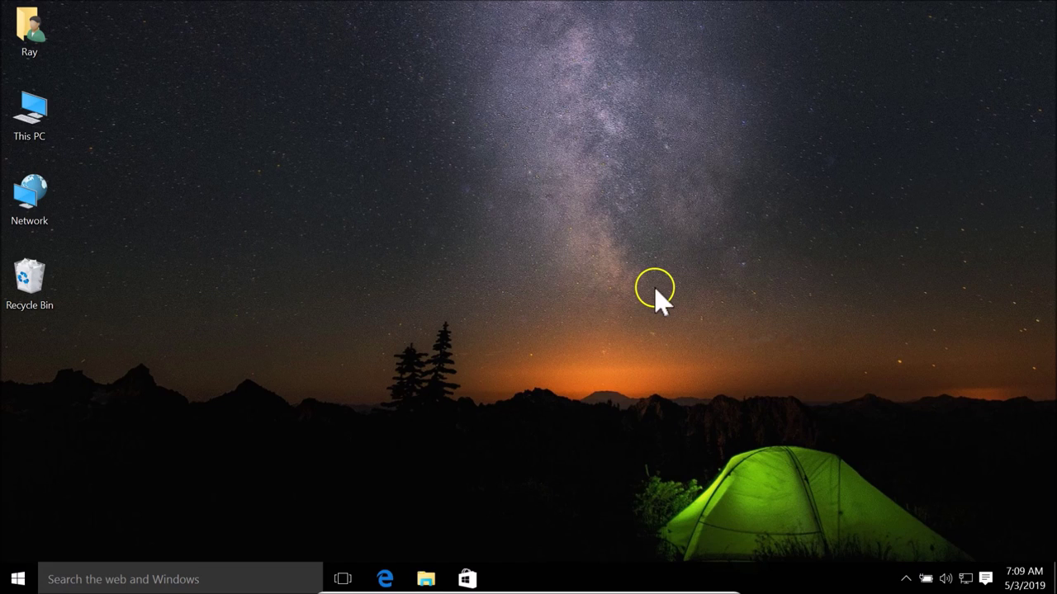